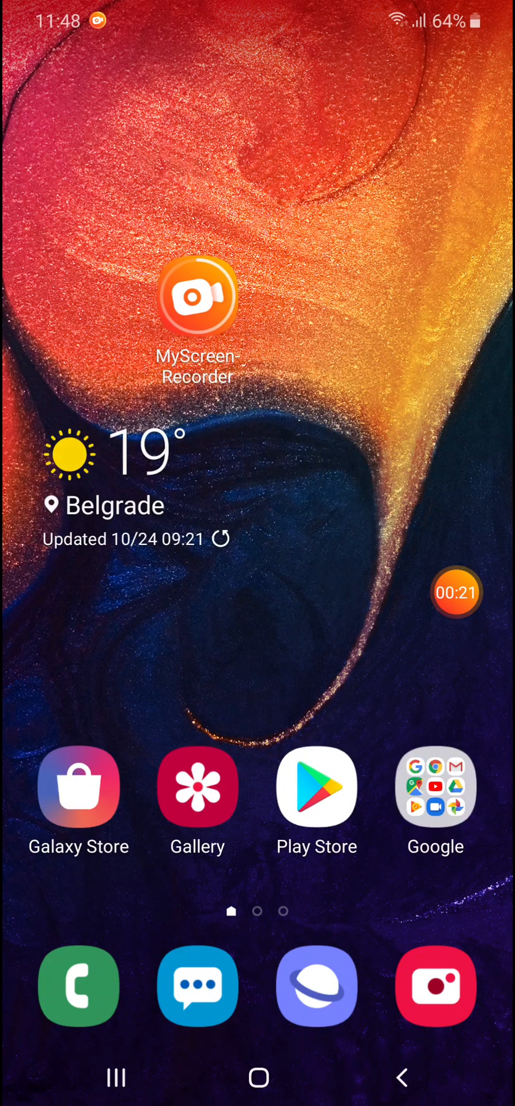
Launch Messages from the dock and reach its Settings via the overflow menu.
click(198, 986)
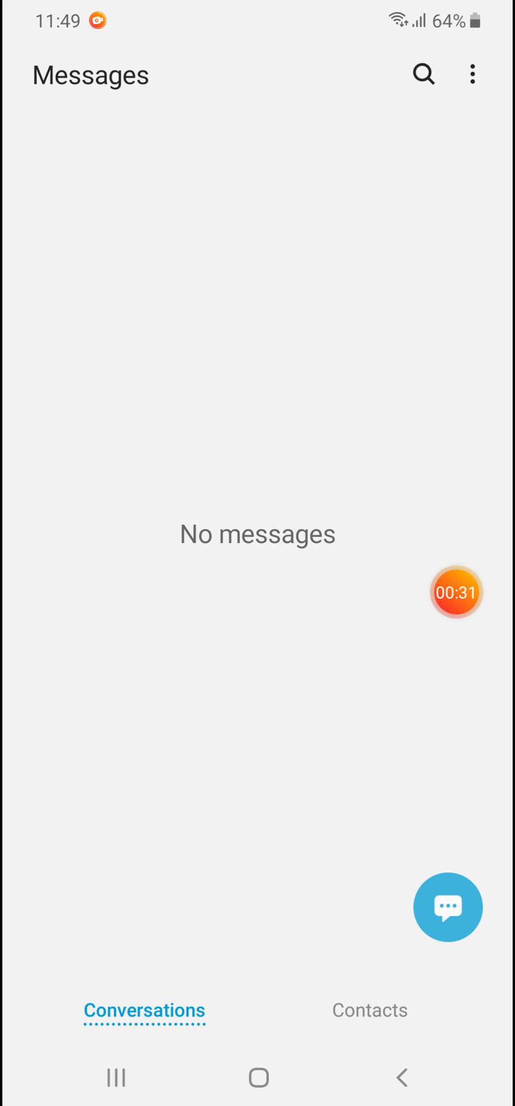
click(471, 75)
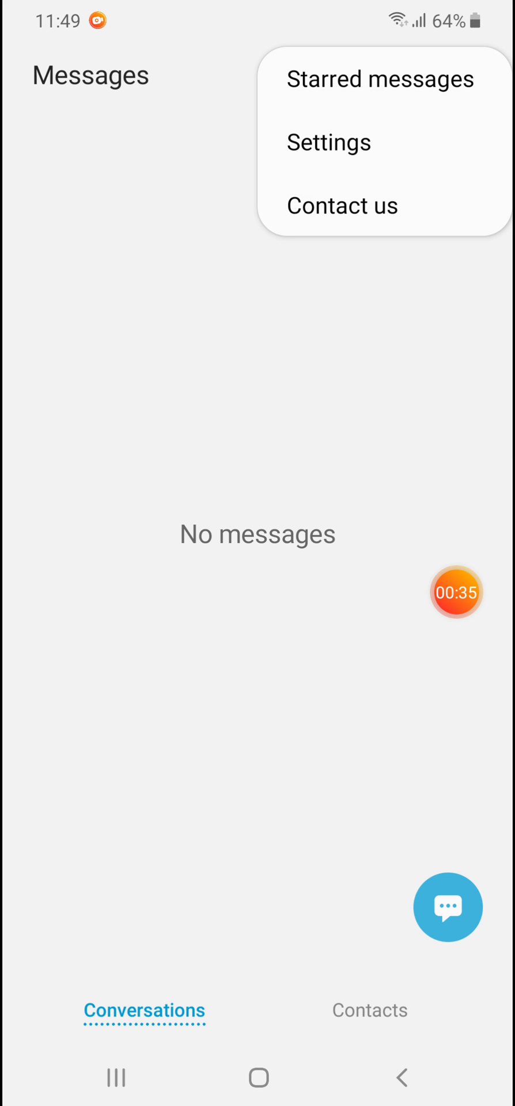
click(380, 142)
Reach the New messages notification category under Messages Notifications.
click(328, 142)
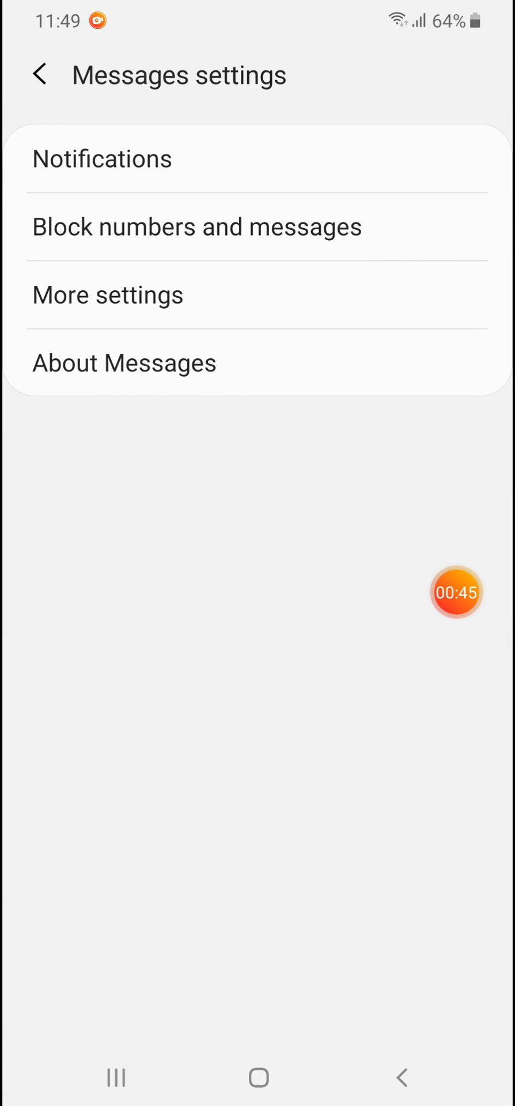
click(102, 160)
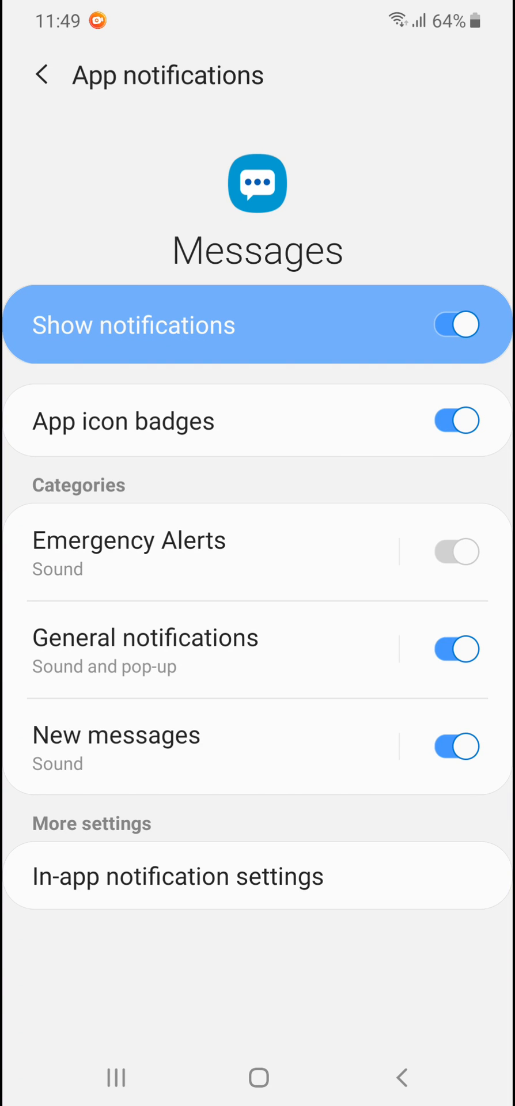
click(116, 745)
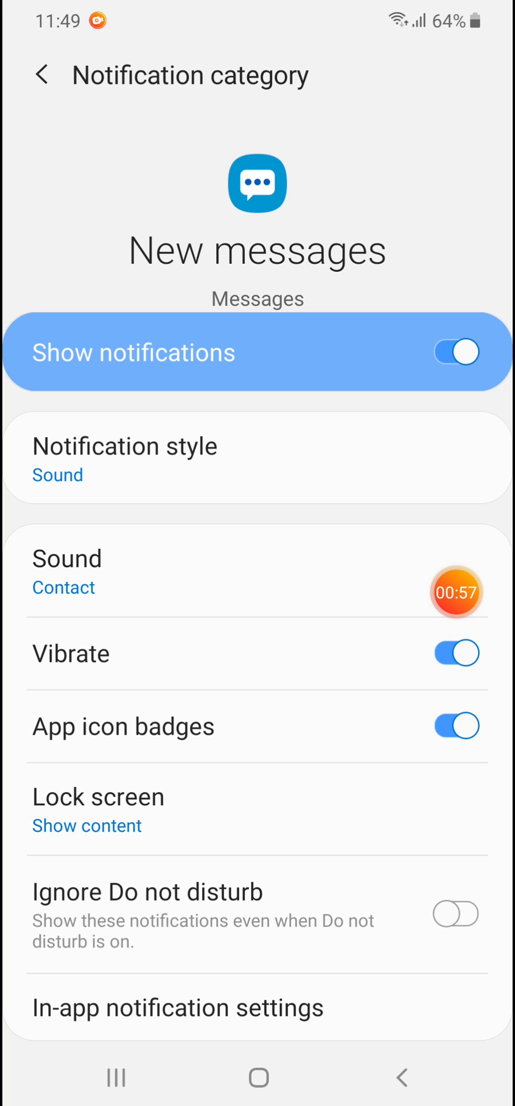
Try Orion, Milky Way, Signal and Cassiopeia, then select Alpha as the New messages sound.
click(173, 570)
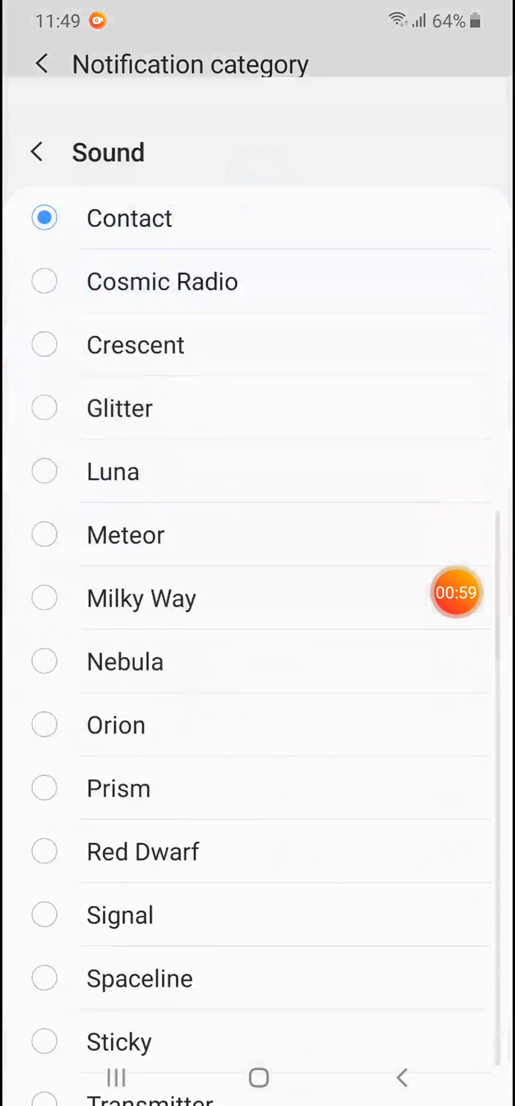
click(173, 647)
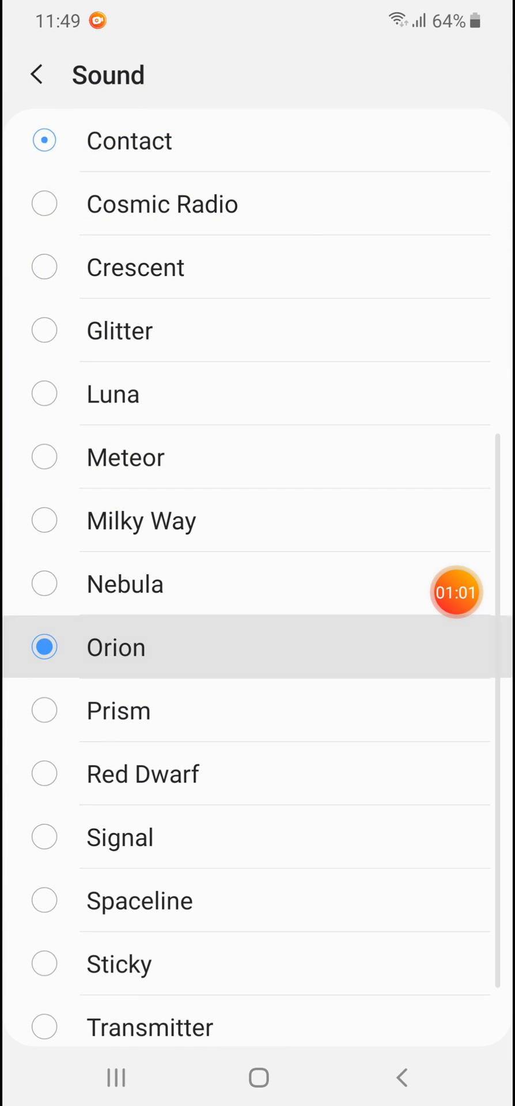
click(173, 520)
scroll(258, 577, down, 1)
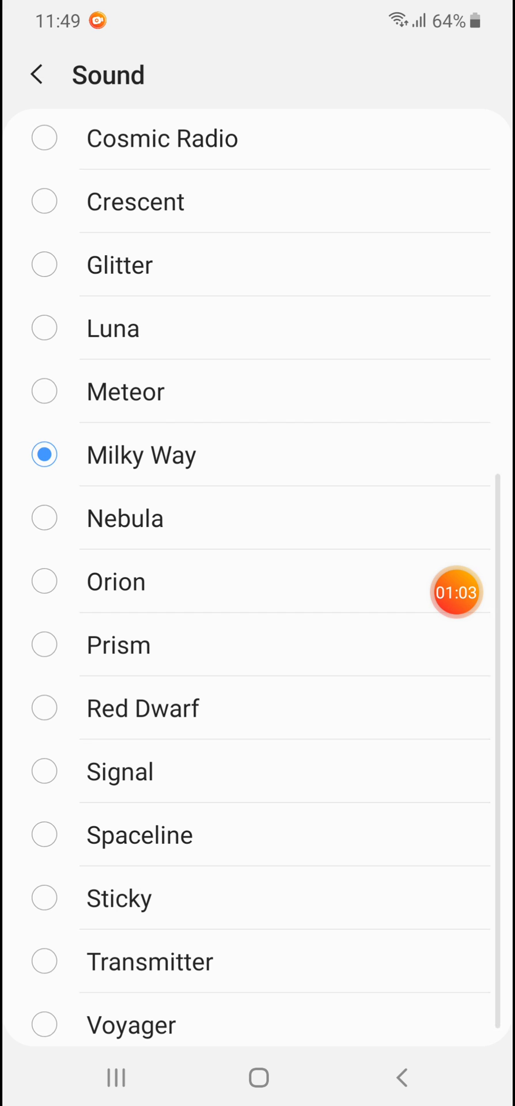
click(174, 762)
scroll(257, 577, up, 5)
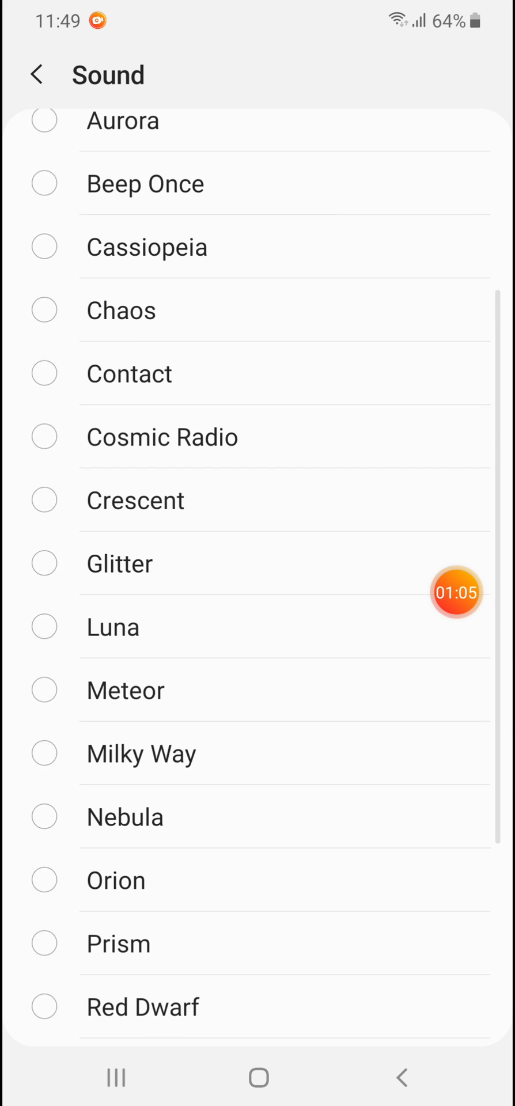
scroll(258, 577, up, 3)
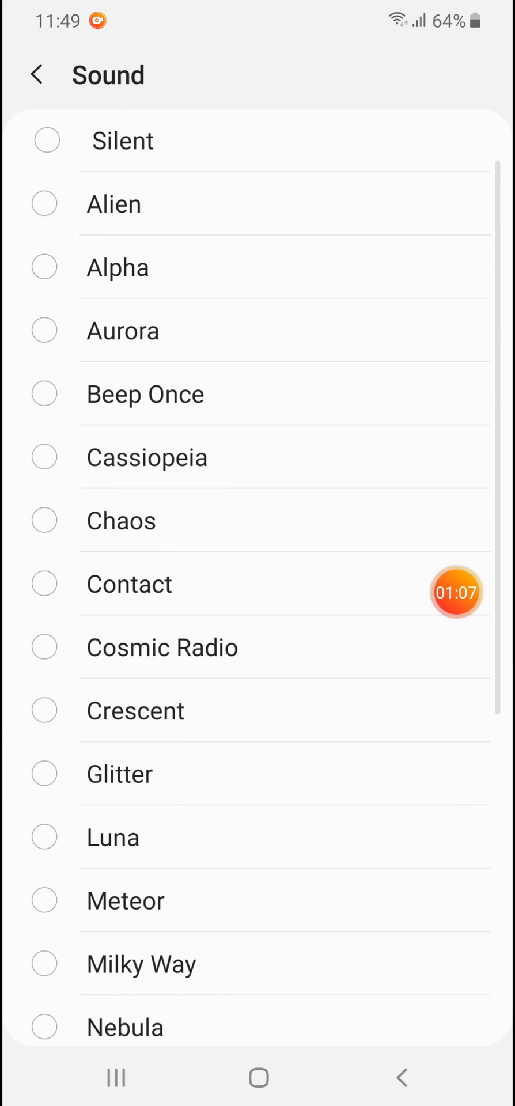
click(148, 458)
click(118, 267)
scroll(257, 577, up, 1)
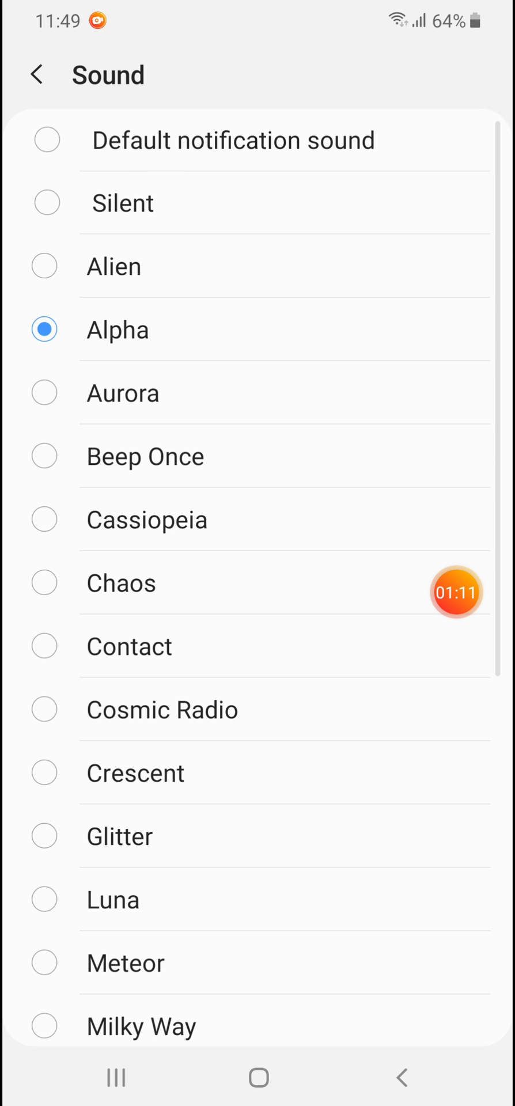